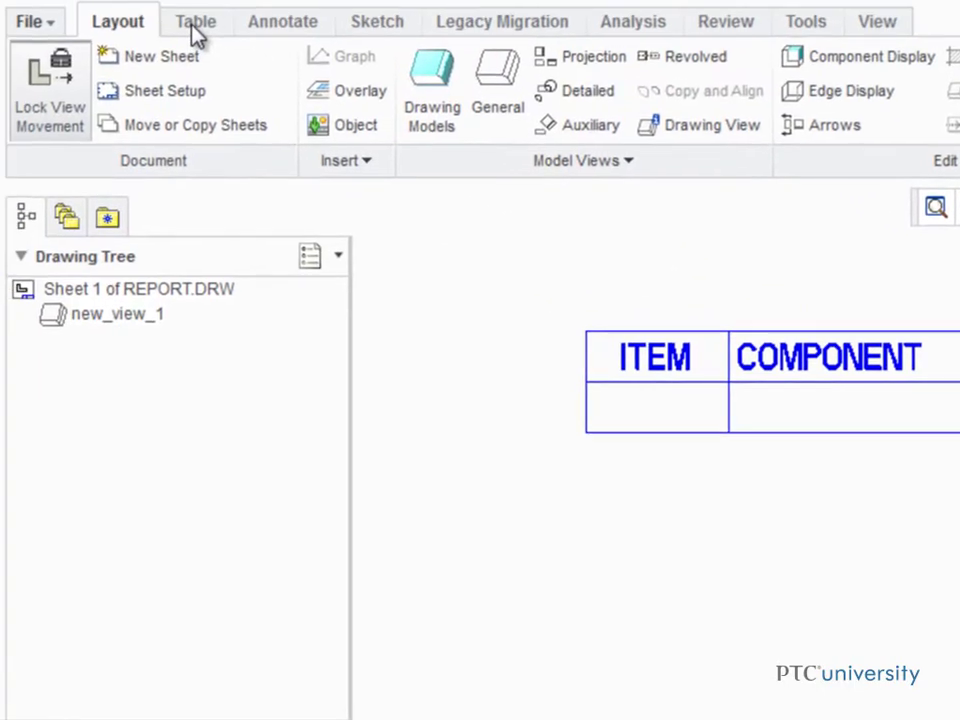
Turn the empty row under the ITEM, COMPONENT and TYPE headers into a repeat region
click(177, 22)
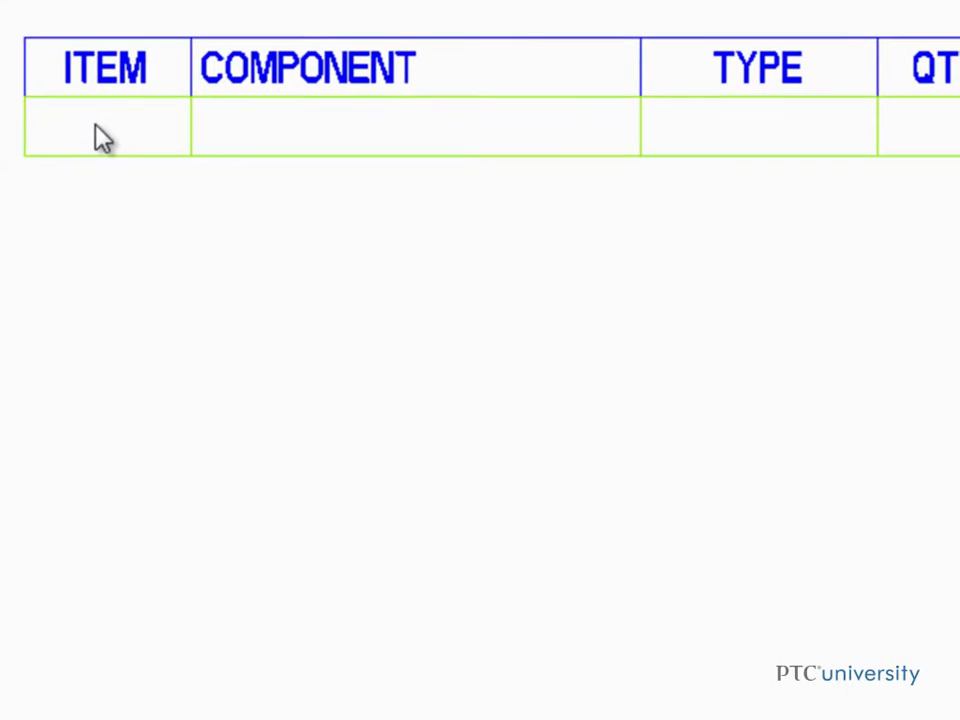
click(100, 138)
right_click(100, 138)
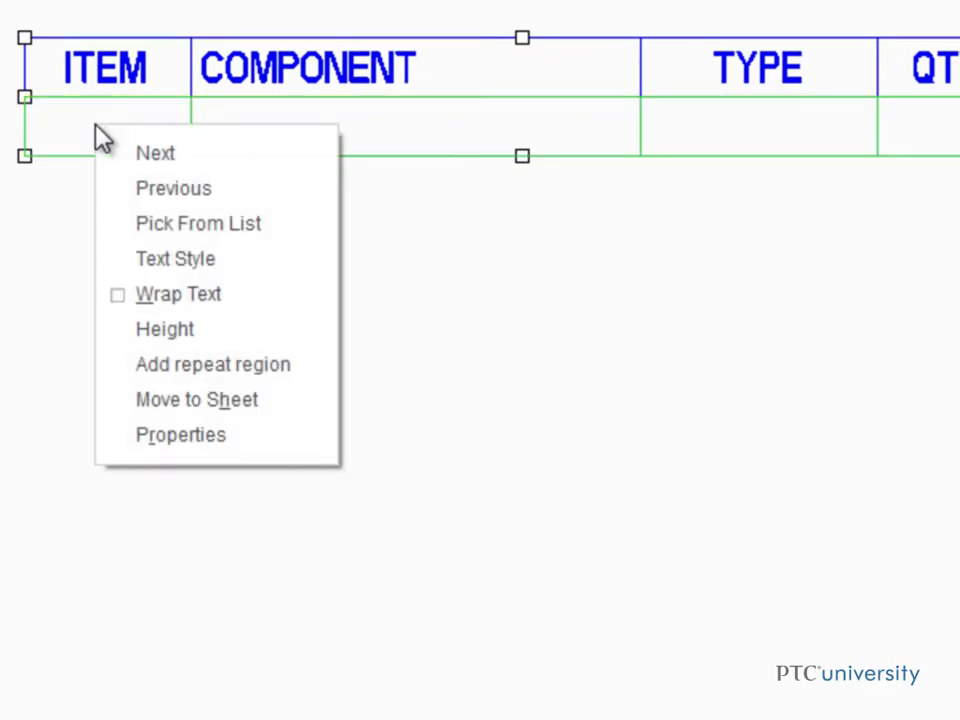
click(175, 365)
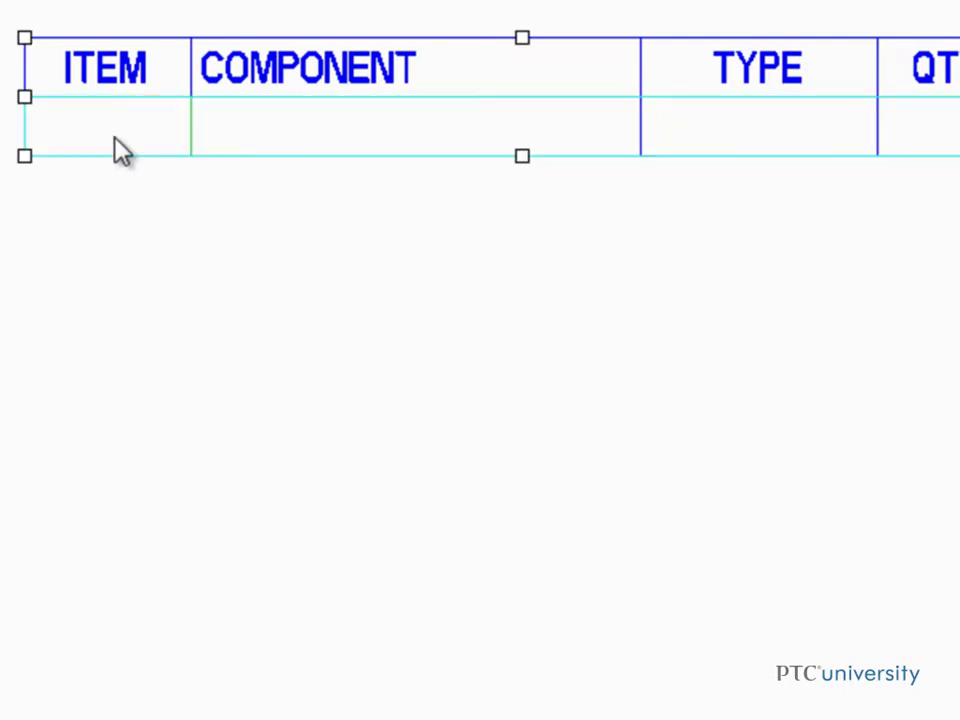
Fill the ITEM cell of the repeat region with the rpt.index report parameter
right_click(115, 145)
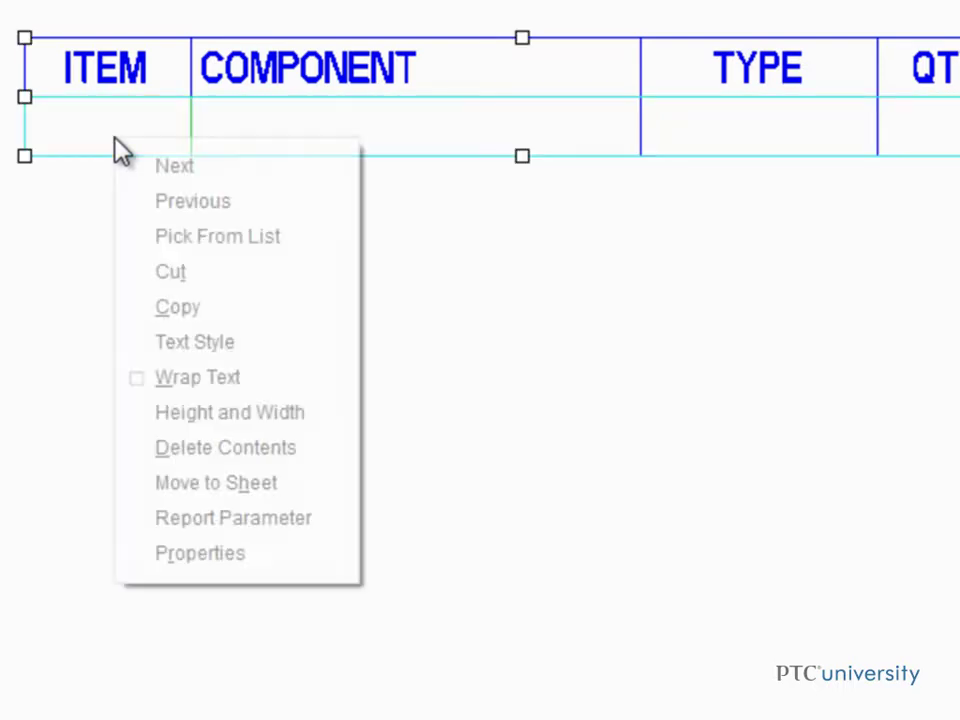
click(244, 517)
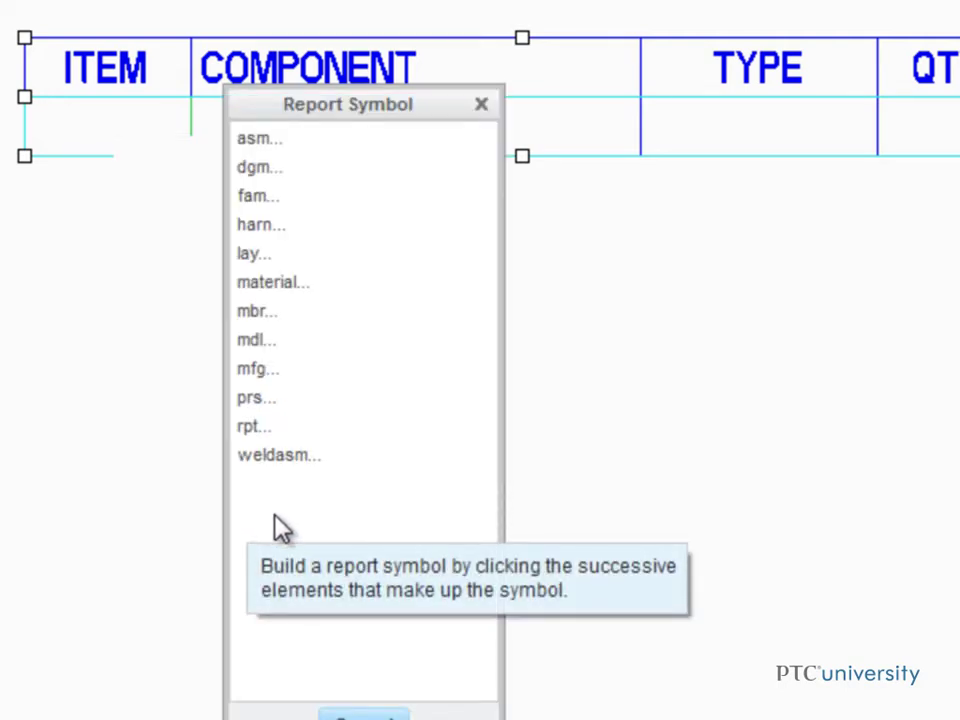
click(257, 427)
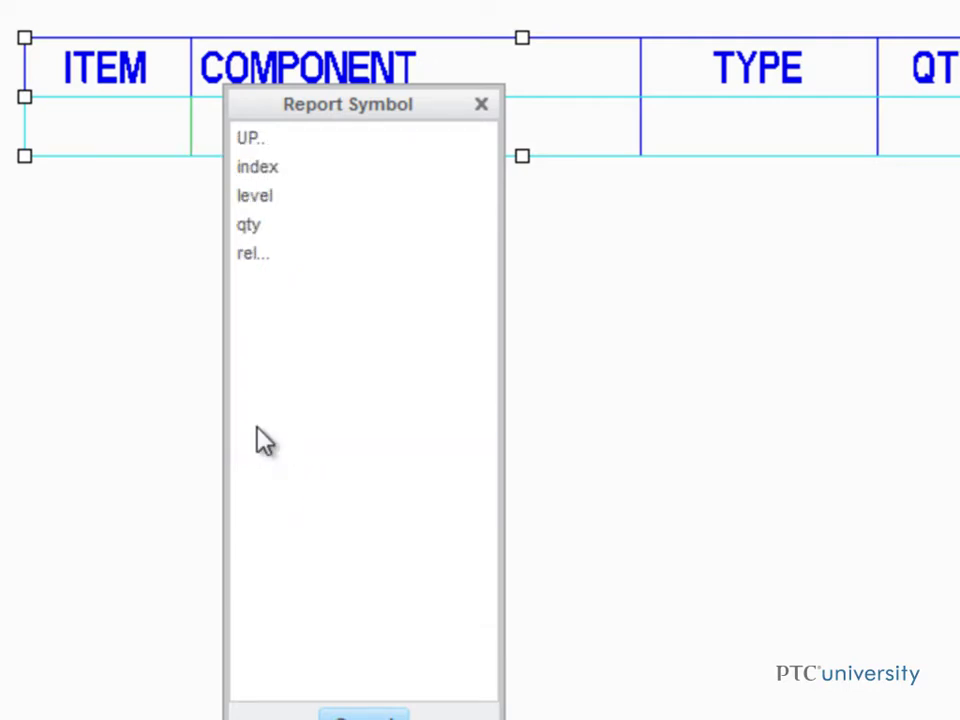
click(262, 170)
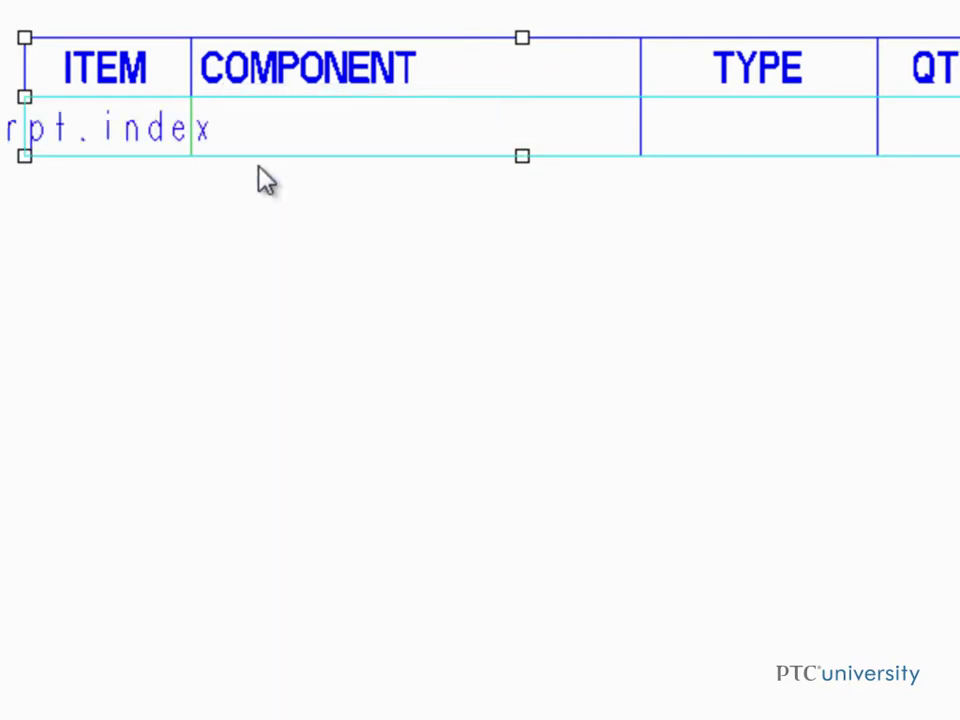
click(138, 220)
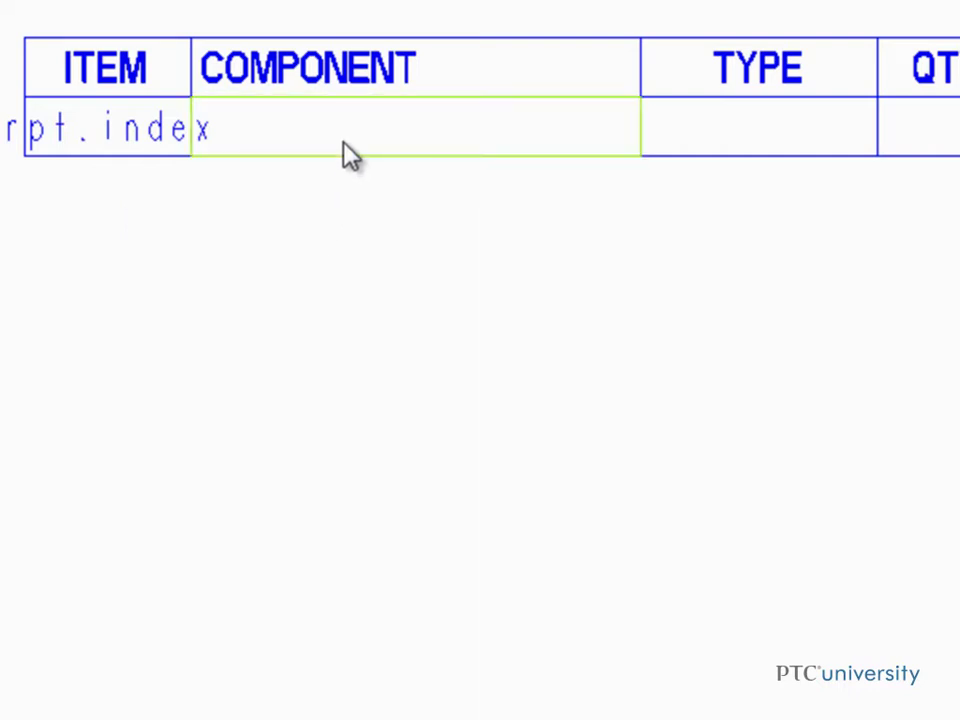
Fill the COMPONENT cell with the asm.mbr.name report parameter
click(343, 146)
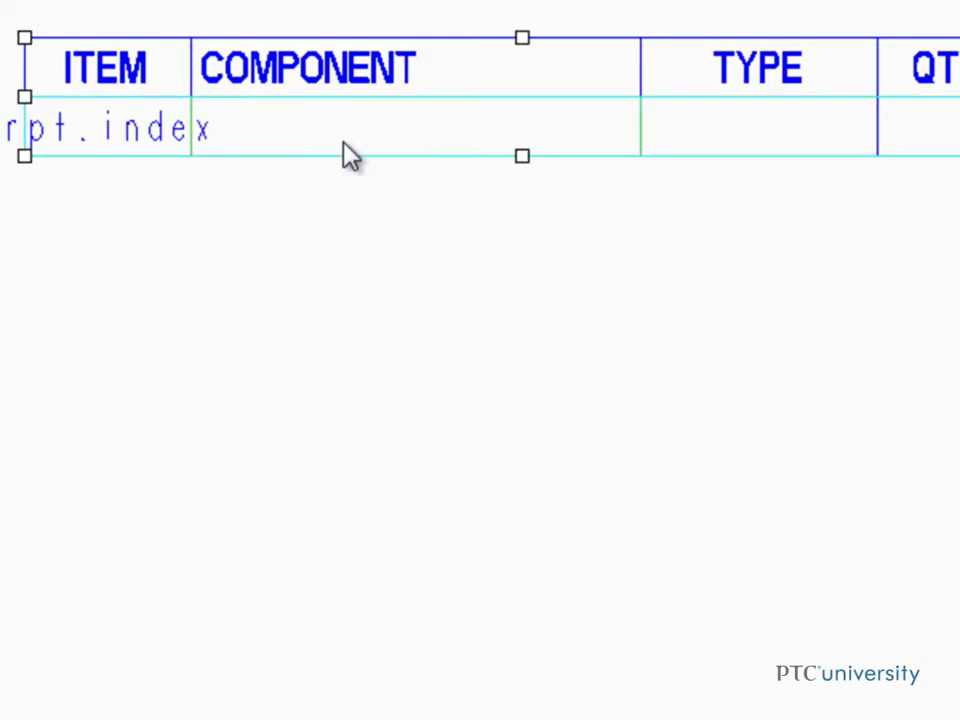
right_click(343, 145)
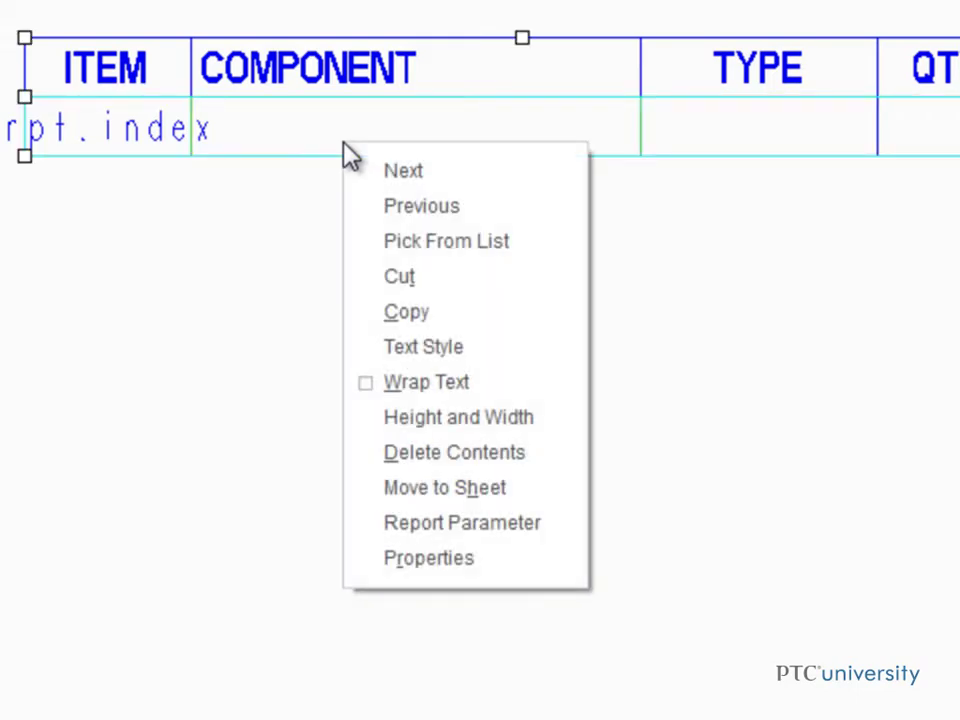
click(356, 535)
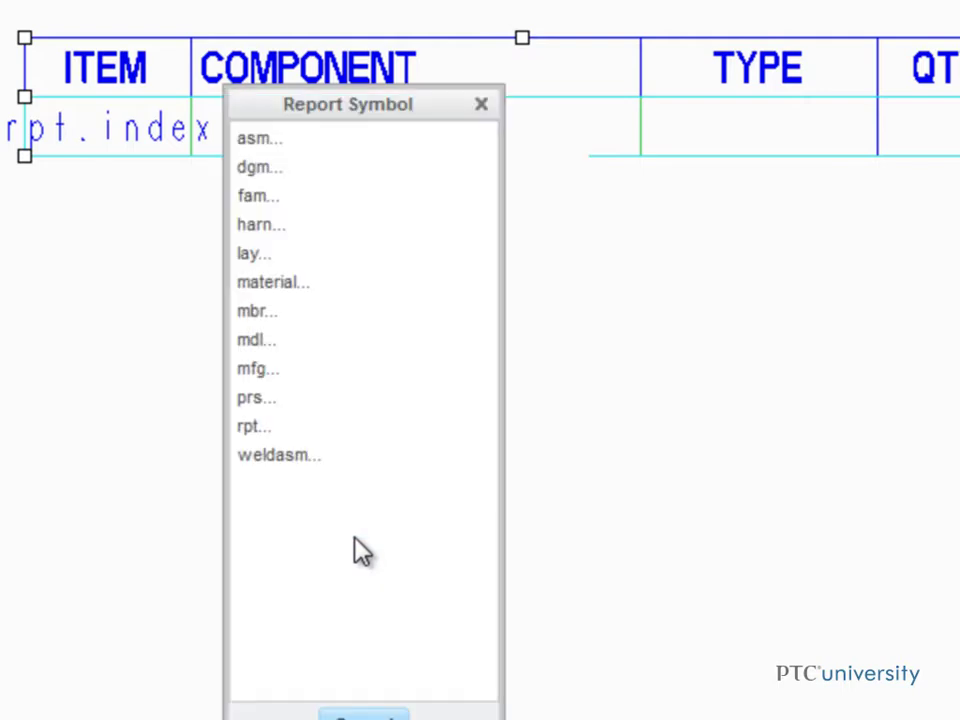
click(253, 142)
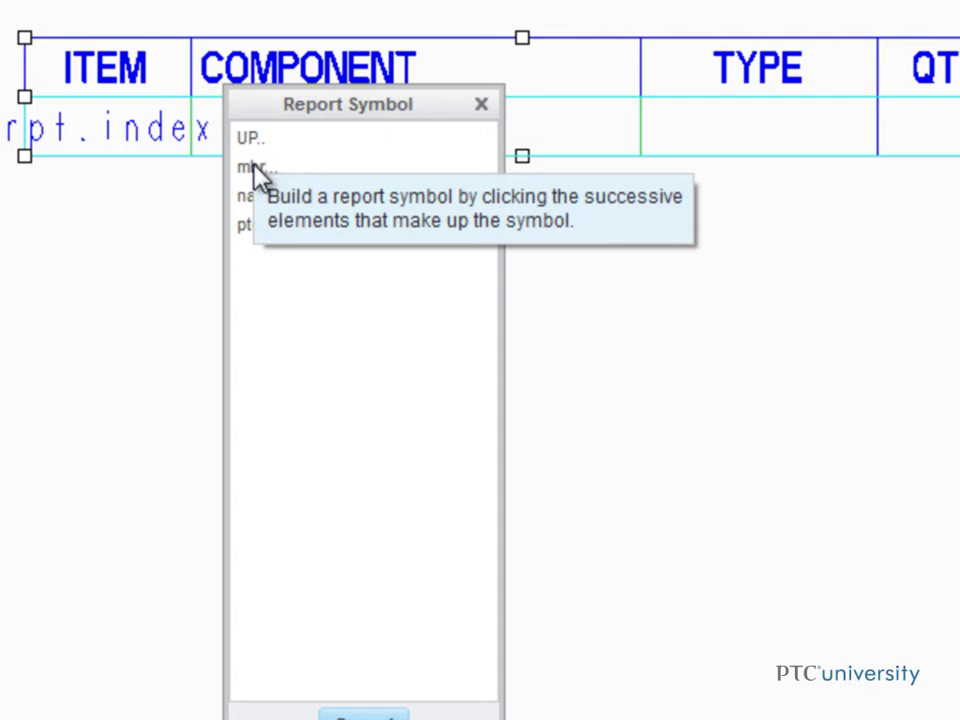
click(258, 170)
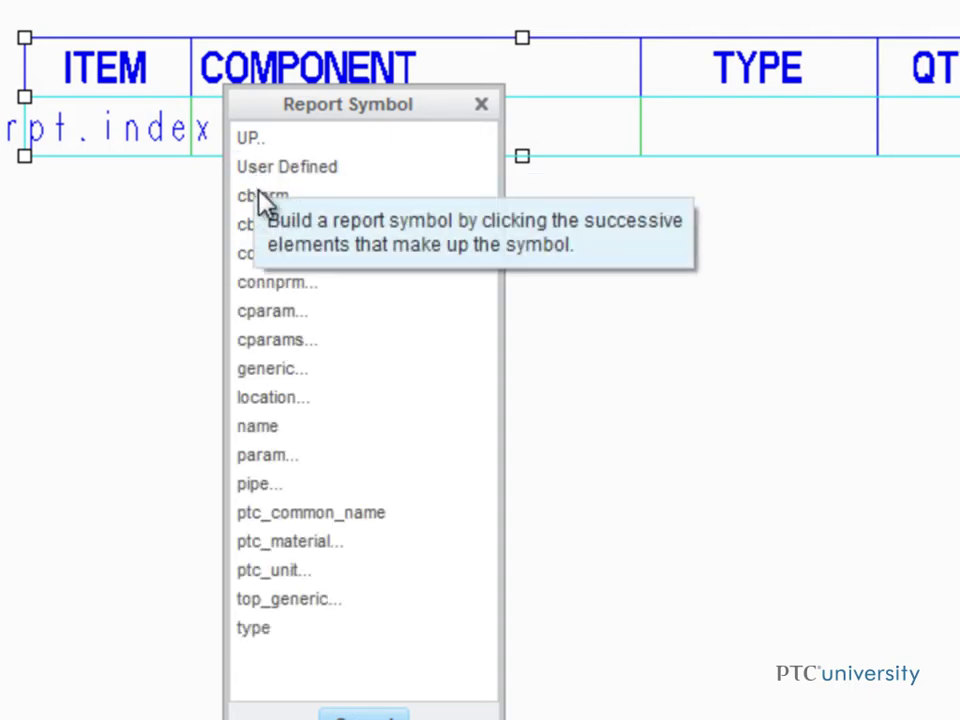
click(265, 427)
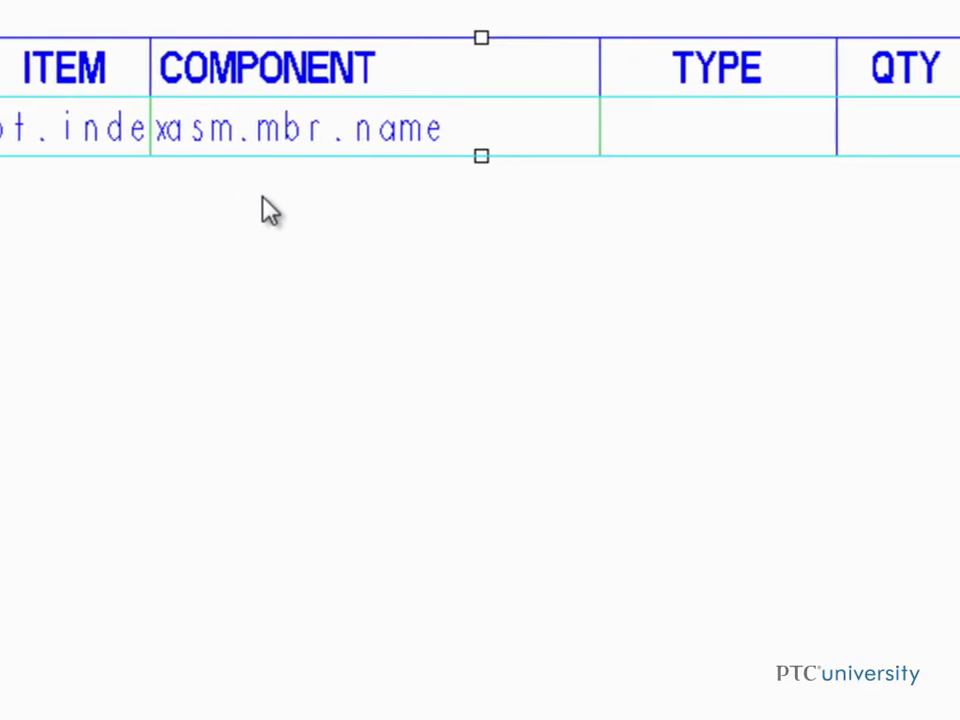
Fill the TYPE cell with the asm.mbr.type report parameter
click(245, 213)
right_click(639, 145)
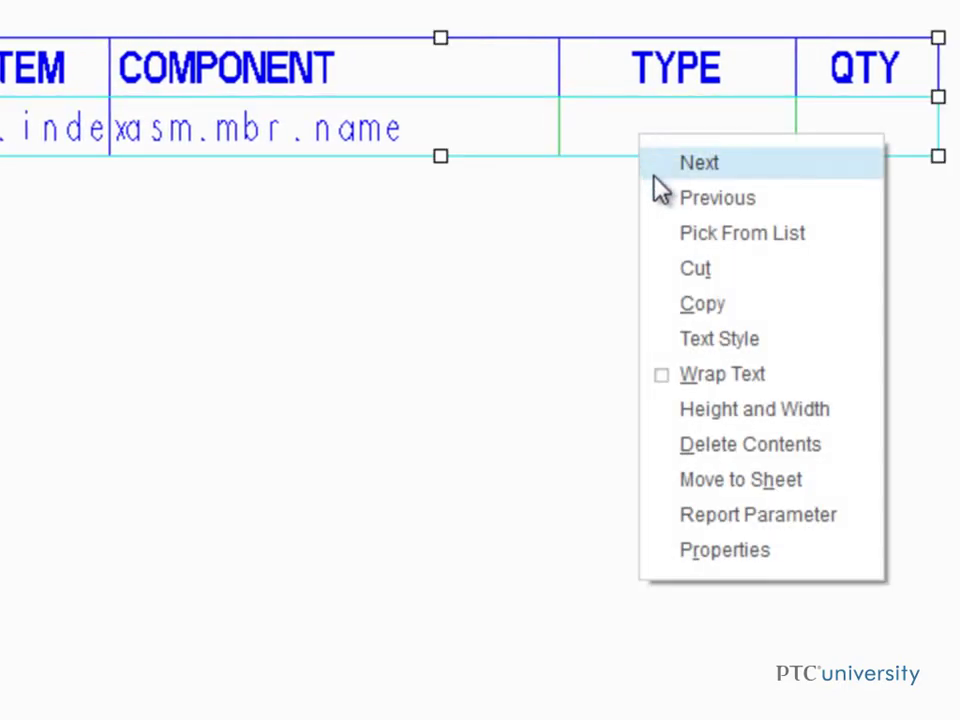
click(714, 516)
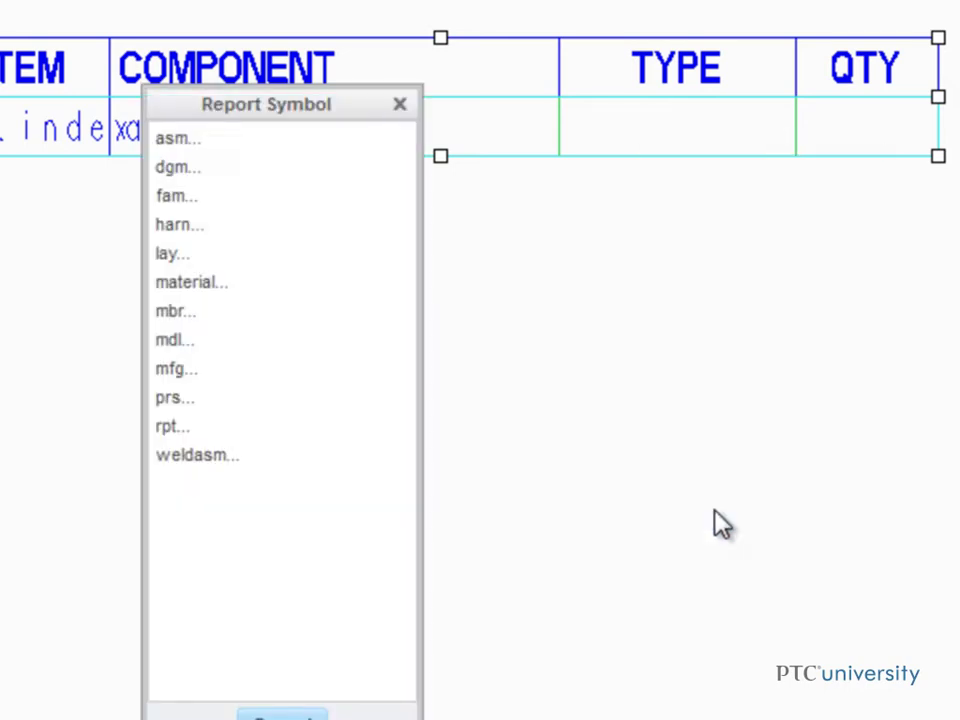
click(175, 140)
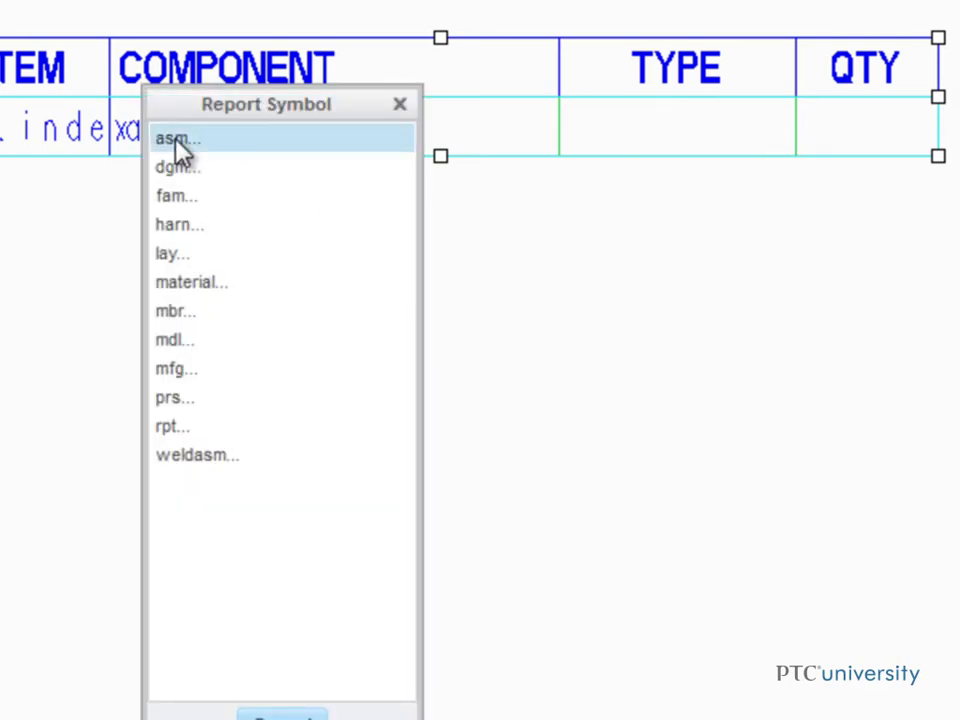
click(177, 168)
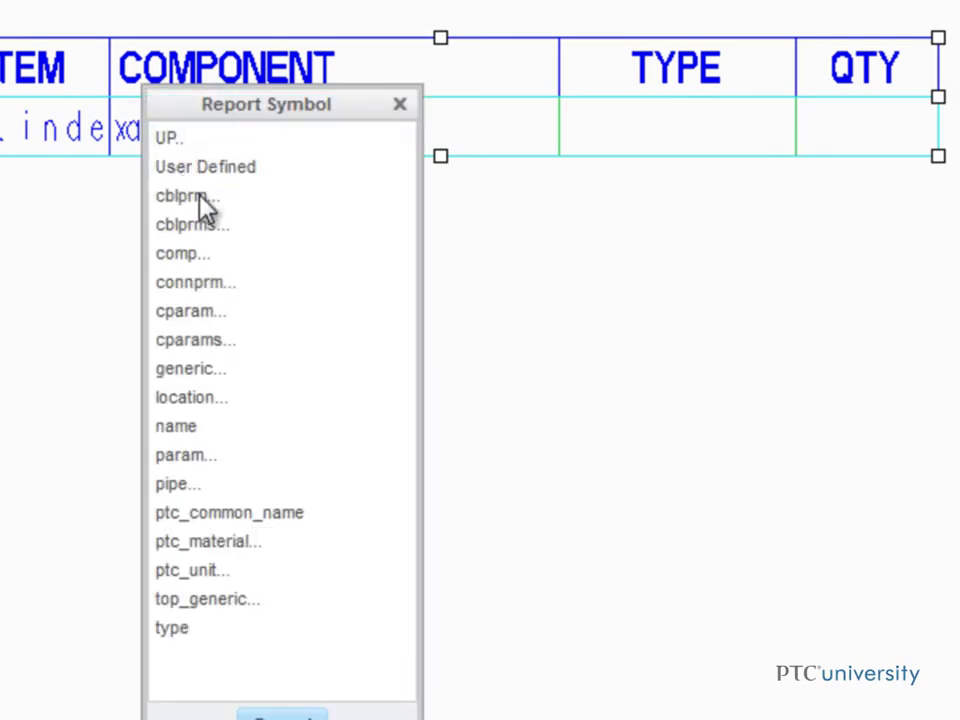
click(172, 627)
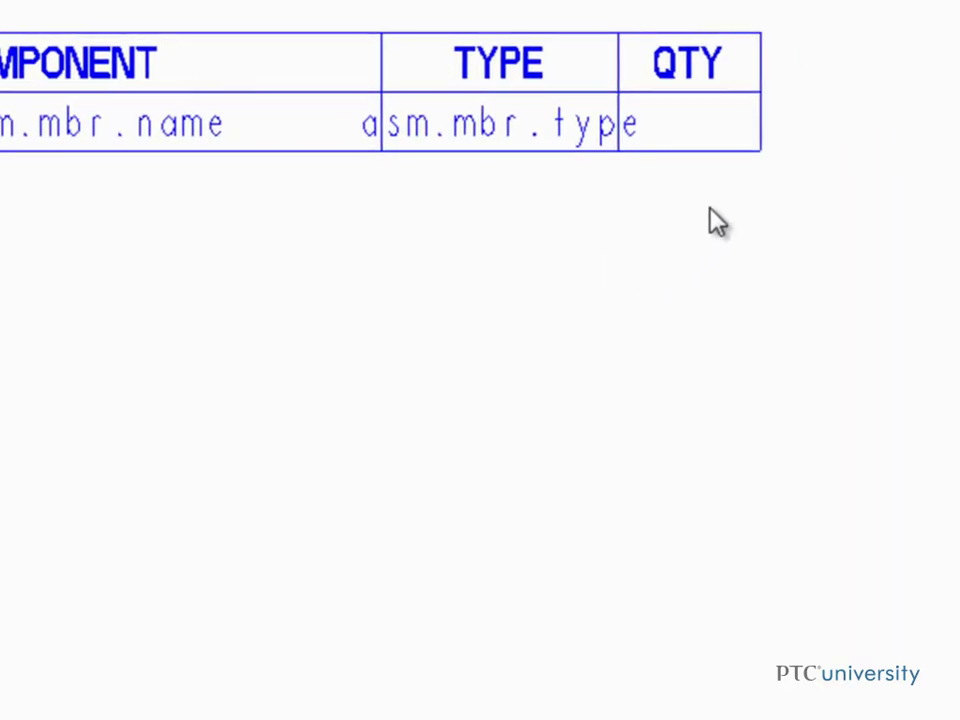
Fill the QTY cell with the rpt.qty report parameter
right_click(721, 115)
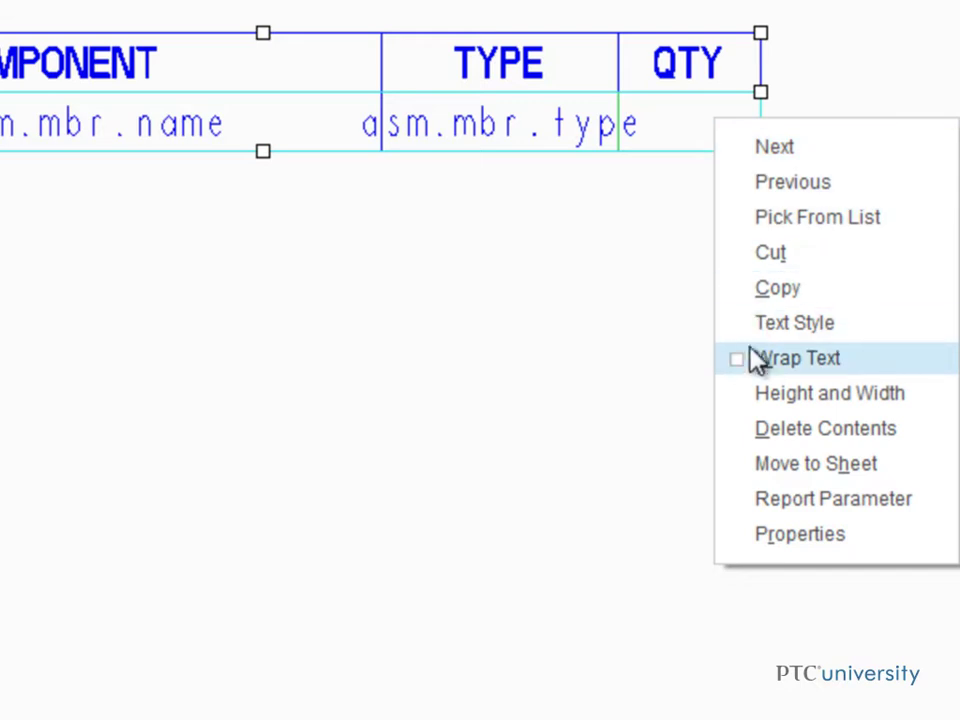
click(773, 500)
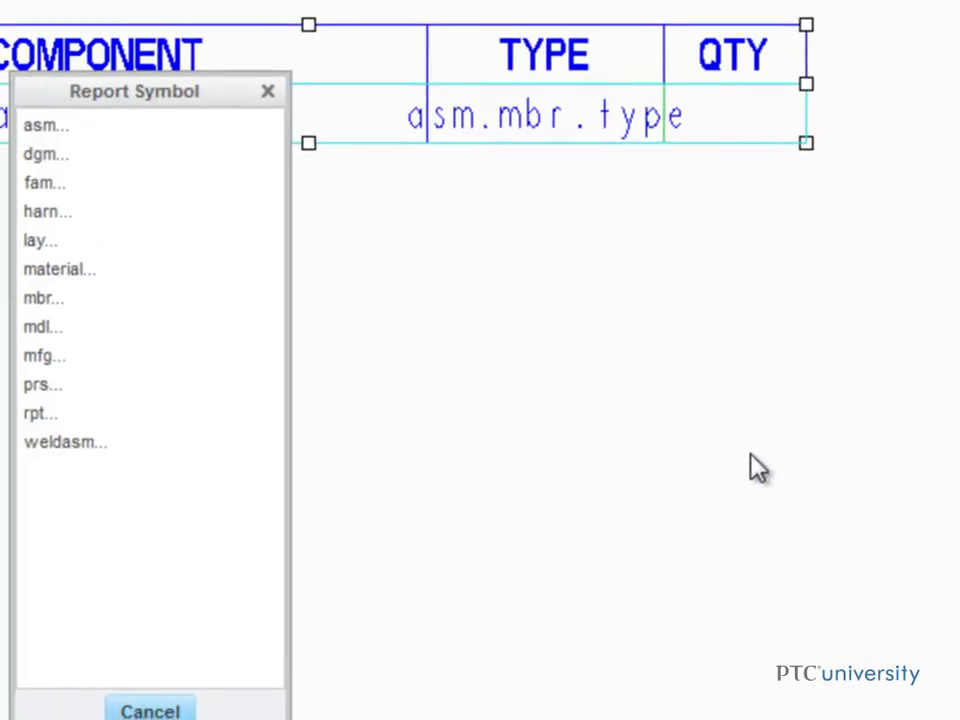
click(118, 399)
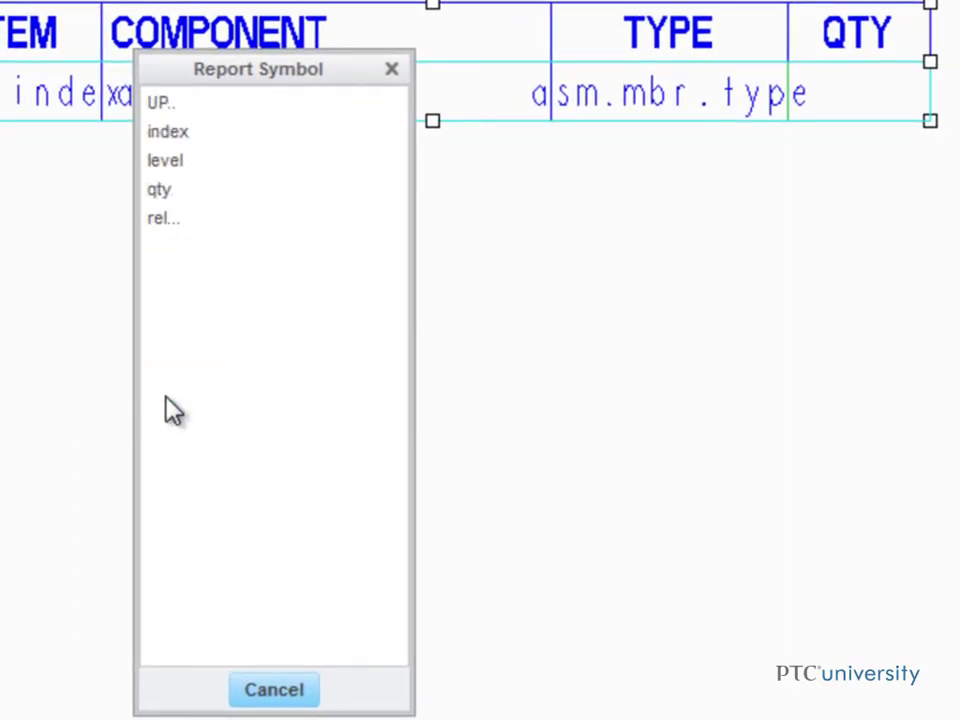
click(158, 190)
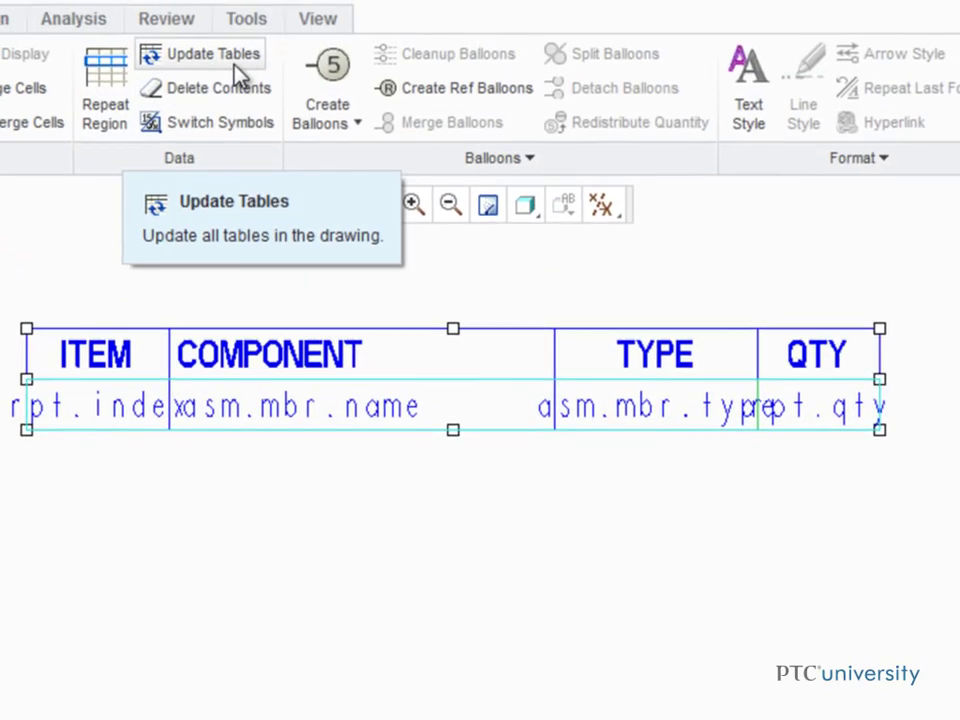
Update the tables so the repeat region lists the assembly's nine parts, MANIFOLD through BOLT_5-24
click(236, 64)
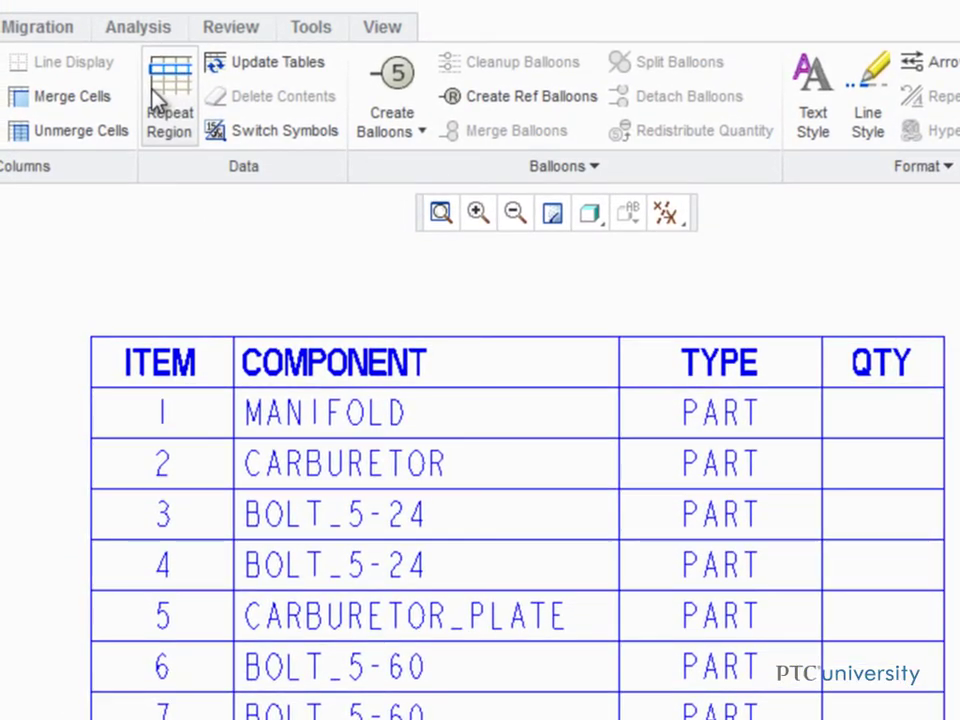
Set the repeat region to No Duplicates, merging repeated bolts into single rows with quantities
click(152, 88)
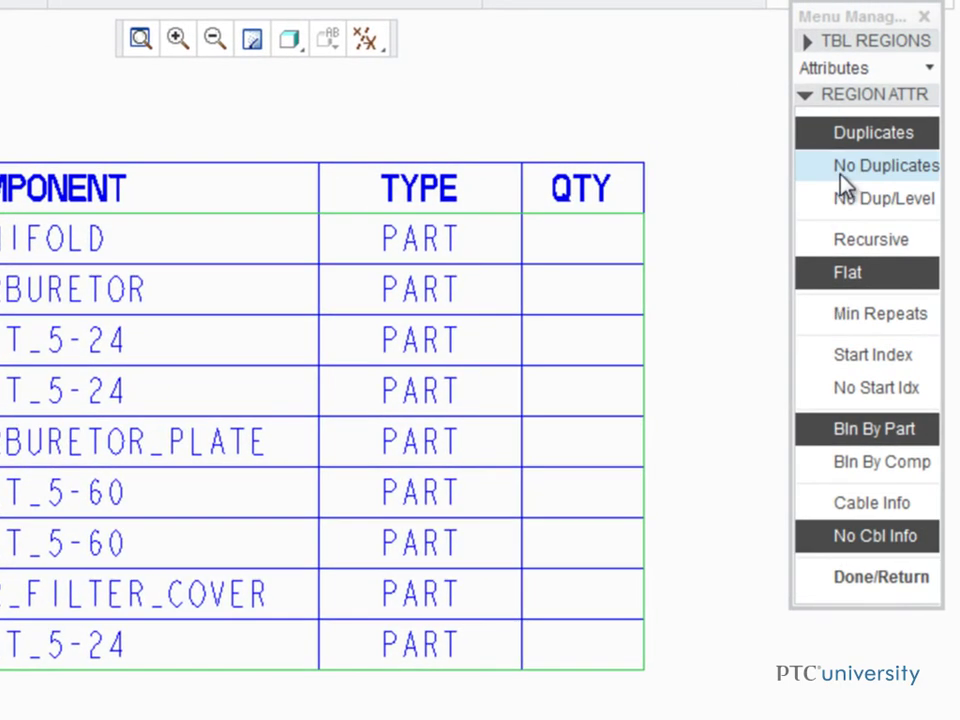
click(842, 175)
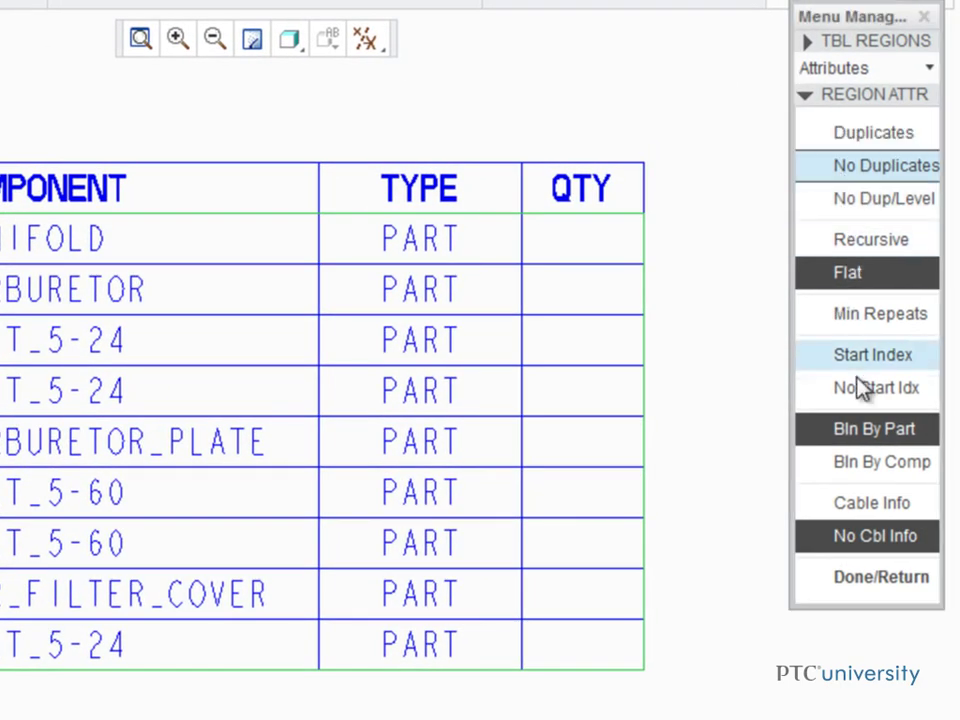
click(861, 583)
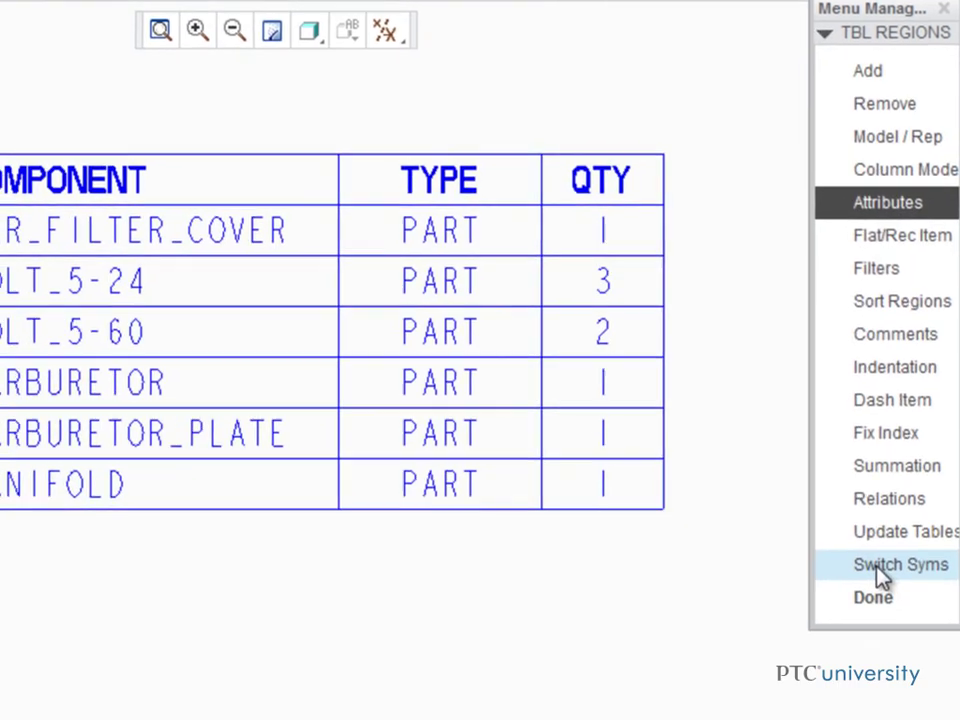